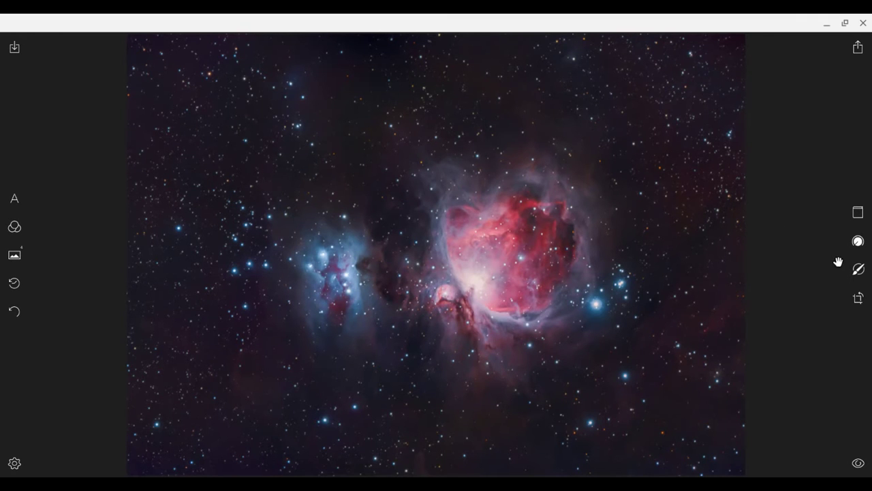
# In Detail, set Clarity to 58, Sharpen to 55 and Color noise reduction to 68
pyautogui.click(858, 242)
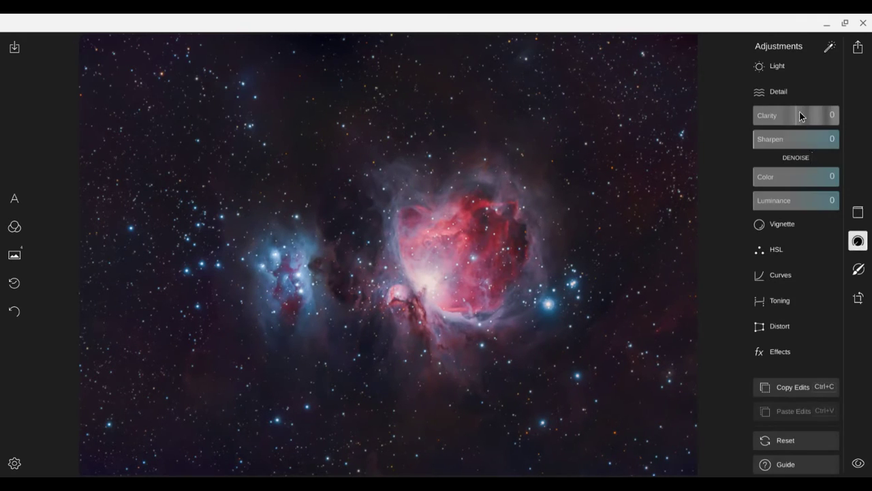
pyautogui.moveTo(798, 114); pyautogui.dragTo(826, 116)
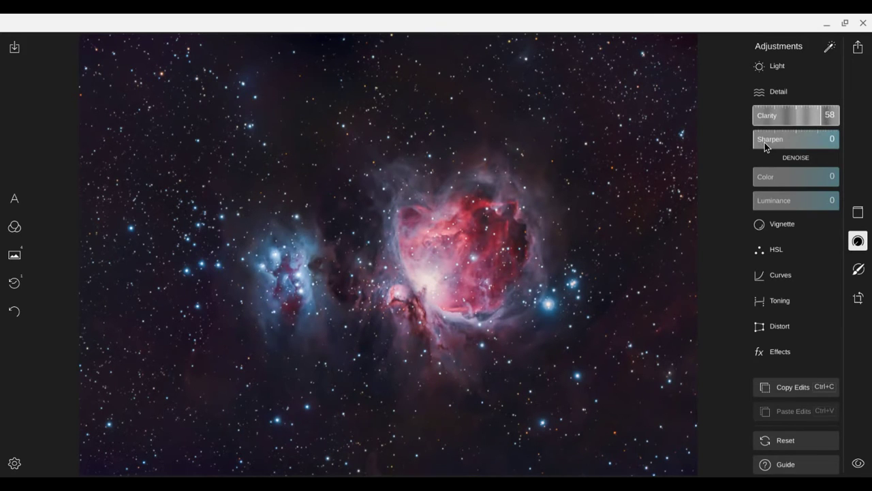
pyautogui.moveTo(765, 142); pyautogui.dragTo(802, 140)
pyautogui.click(815, 178)
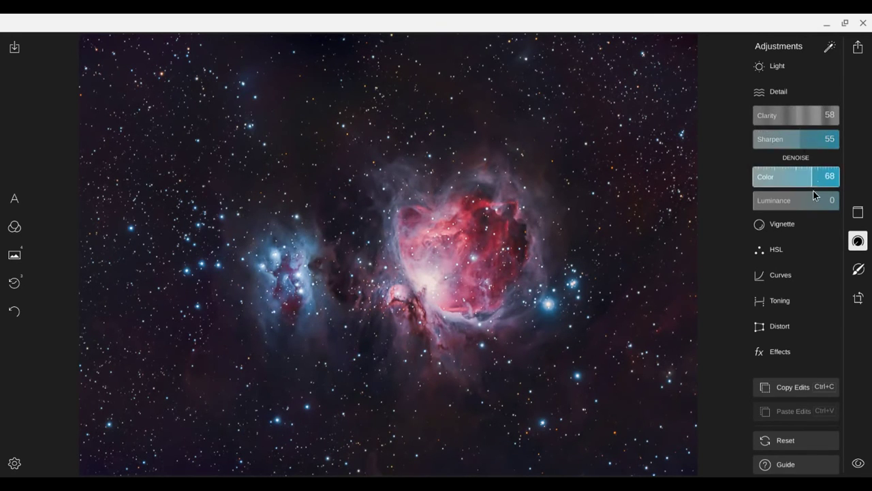
# Set colour to Temp -63, Tint 79, Vibrance -53 and Saturation 51
pyautogui.click(796, 251)
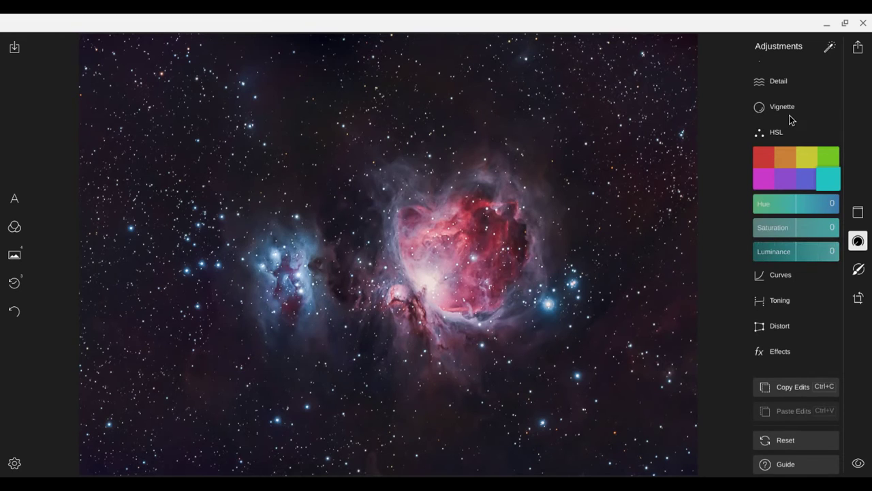
pyautogui.click(790, 108)
pyautogui.click(781, 77)
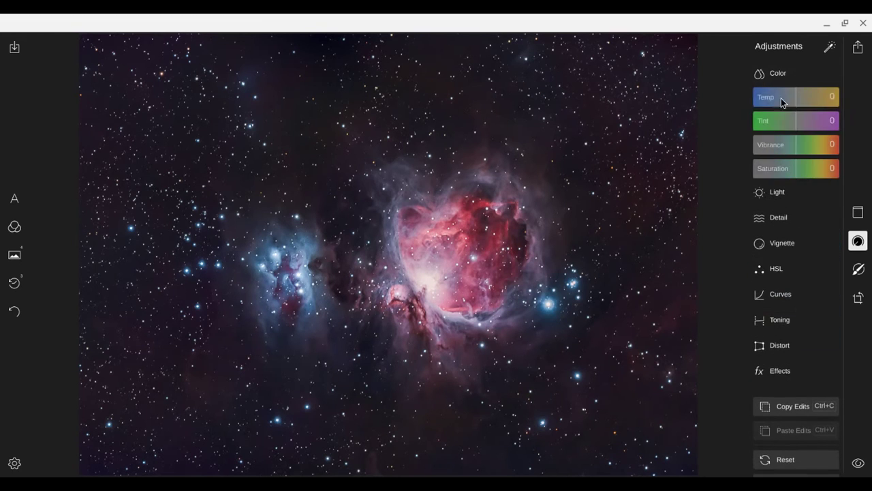
pyautogui.moveTo(781, 98)
pyautogui.mouseDown()
pyautogui.moveTo(814, 101)
pyautogui.moveTo(769, 98)
pyautogui.mouseUp()
pyautogui.moveTo(762, 129); pyautogui.dragTo(832, 126)
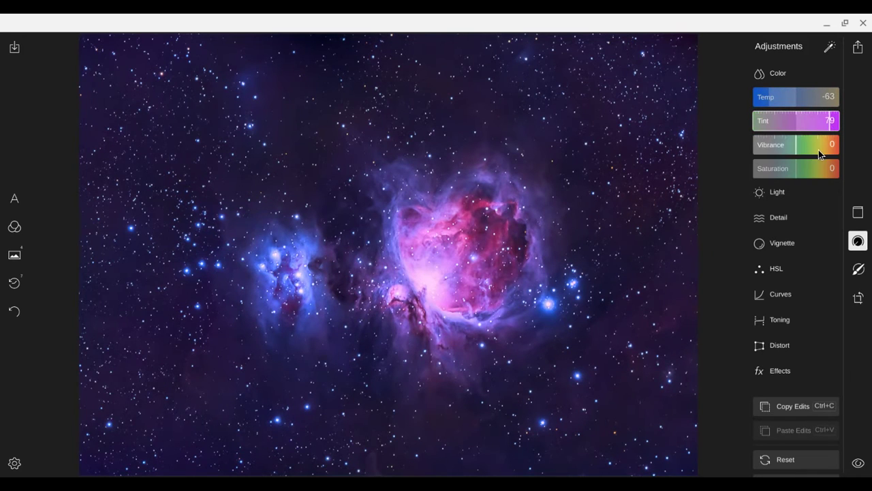
pyautogui.click(818, 150)
pyautogui.click(775, 148)
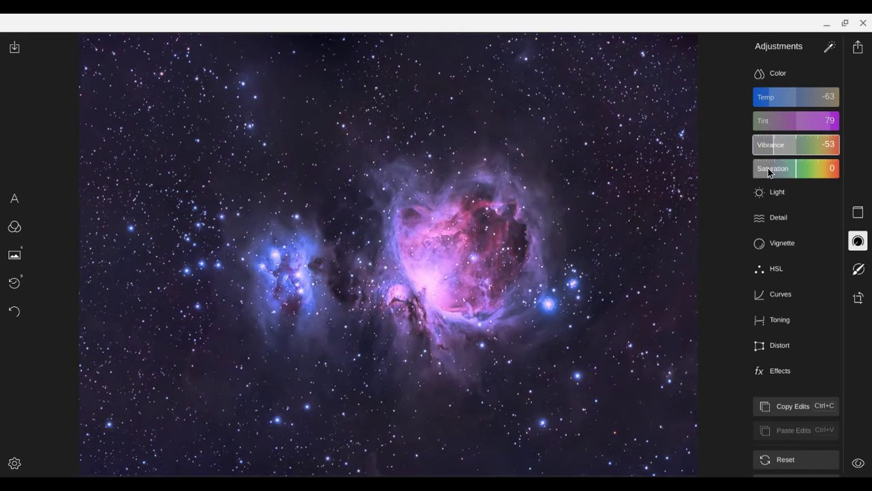
pyautogui.click(767, 168)
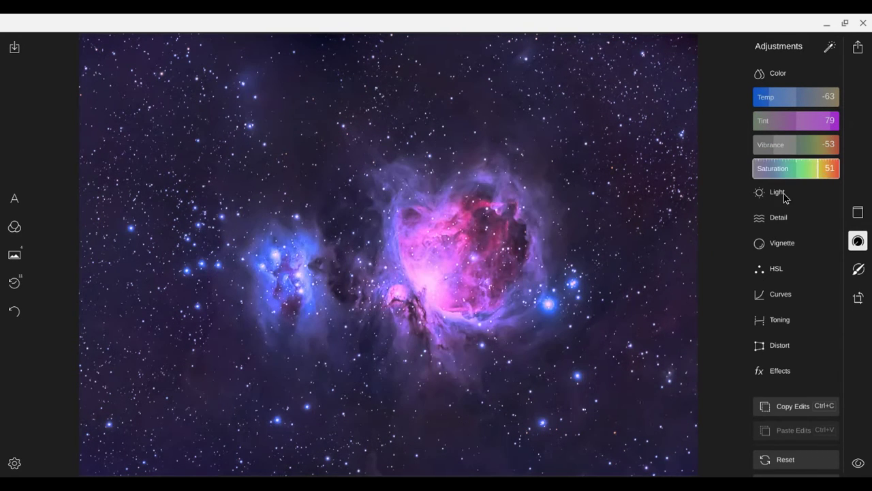
pyautogui.click(783, 196)
# In Light, set Dehaze -71, Exposure 37, Brightness 53 and Contrast -95
pyautogui.click(834, 97)
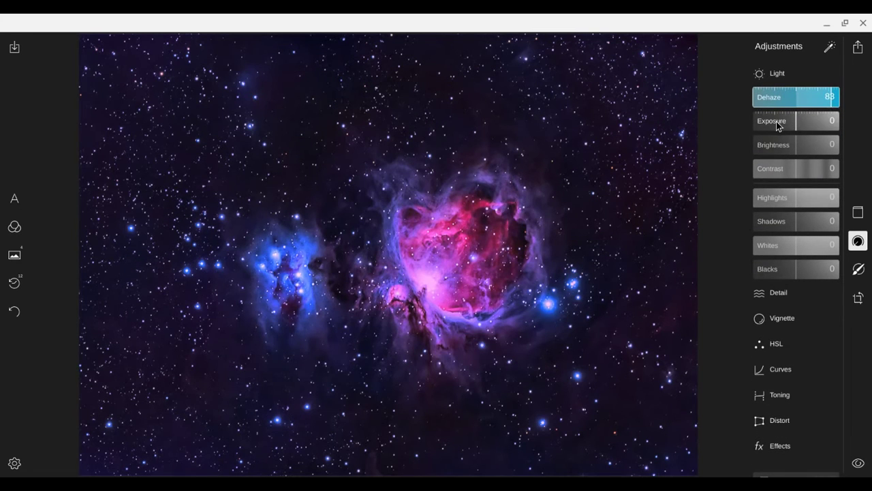
pyautogui.click(813, 124)
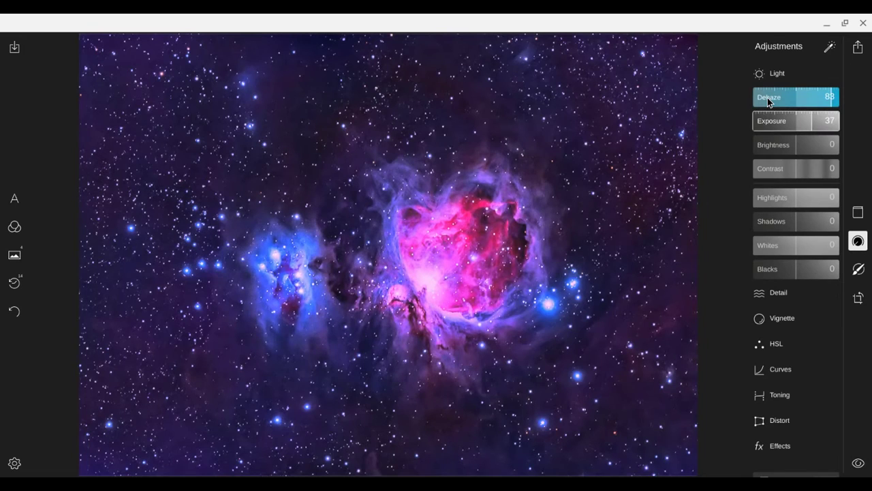
pyautogui.click(766, 99)
pyautogui.click(777, 145)
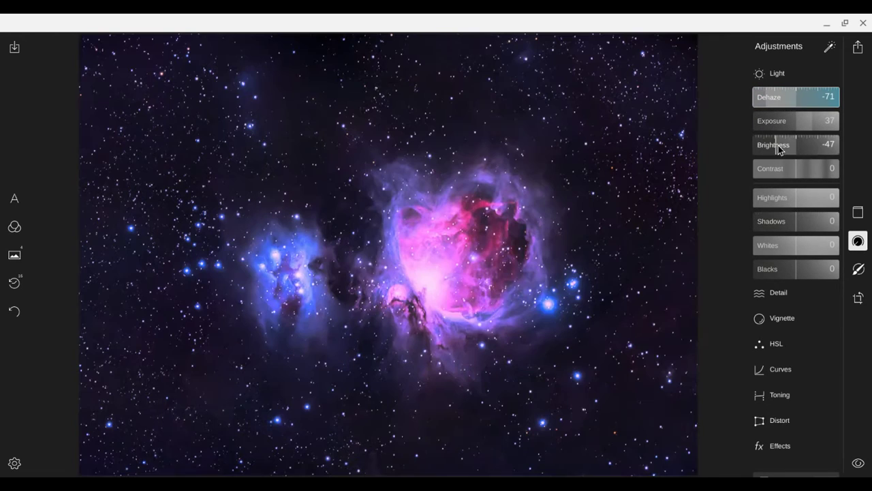
pyautogui.click(820, 146)
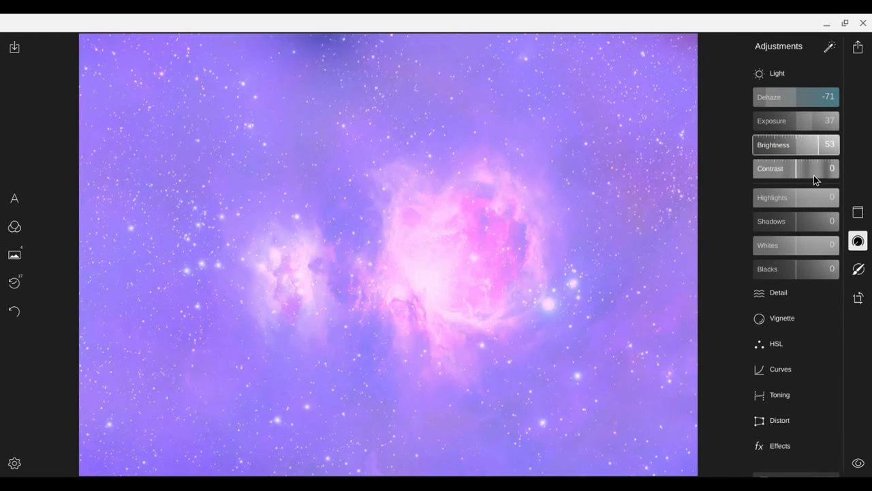
pyautogui.click(814, 174)
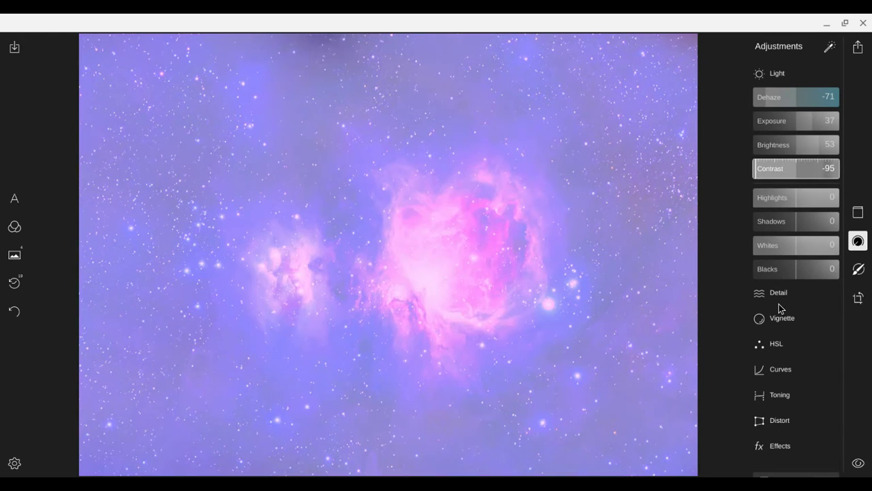
# Raise noise reduction to Color 86 and Luminance 89
pyautogui.click(782, 304)
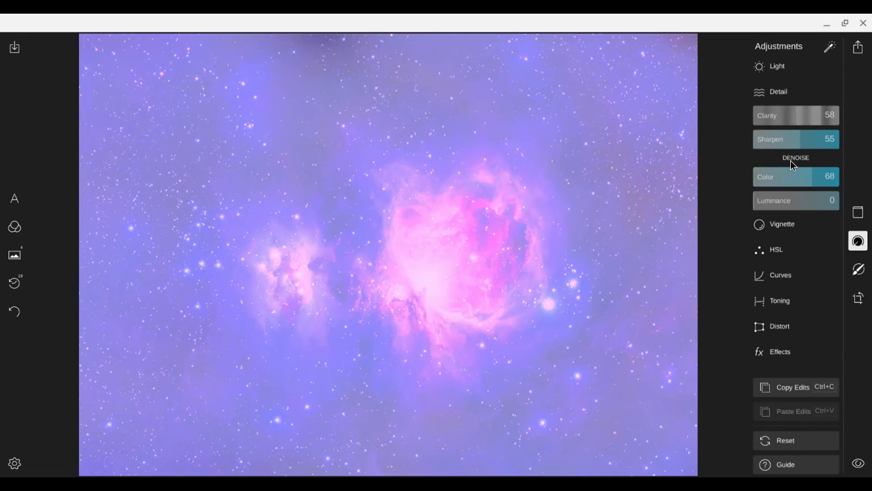
pyautogui.click(830, 177)
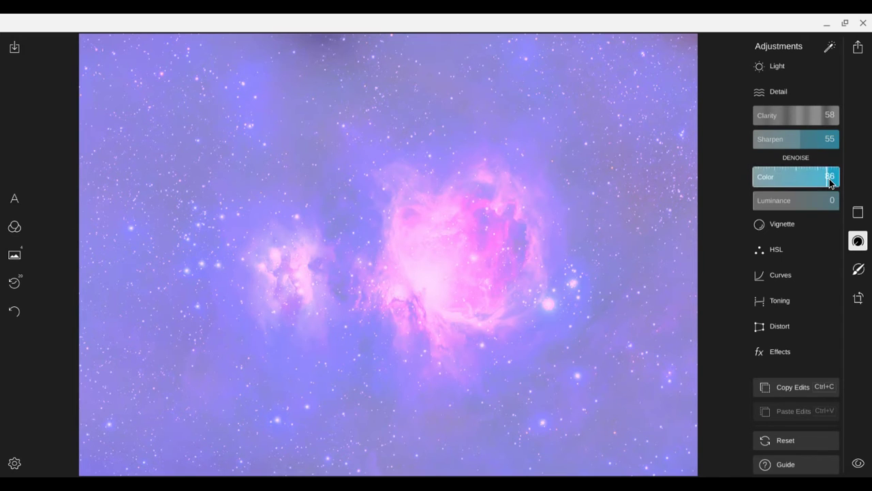
pyautogui.click(830, 200)
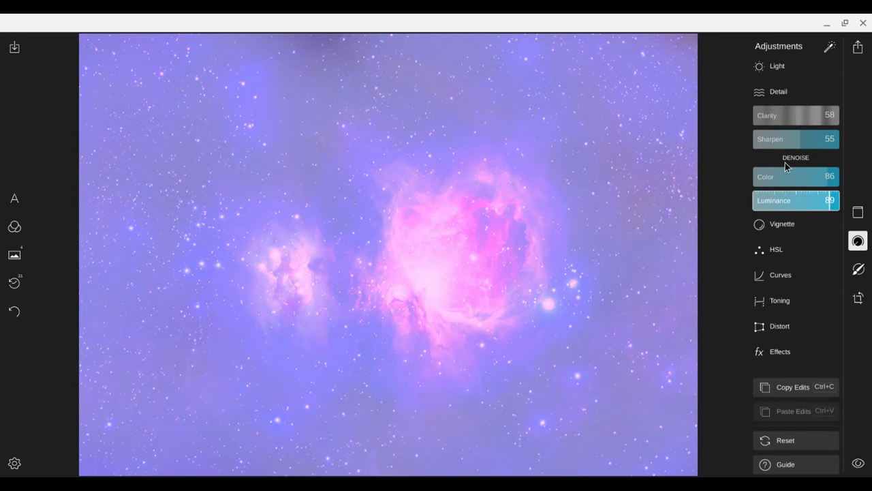
pyautogui.click(860, 464)
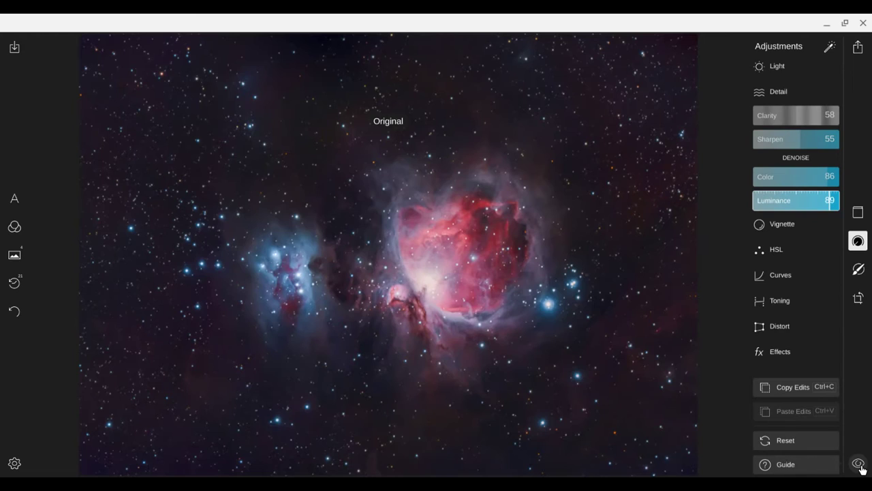
# Flip between the hazy lavender nebula edit and its original, then open the Guides list
pyautogui.click(860, 465)
pyautogui.click(860, 465)
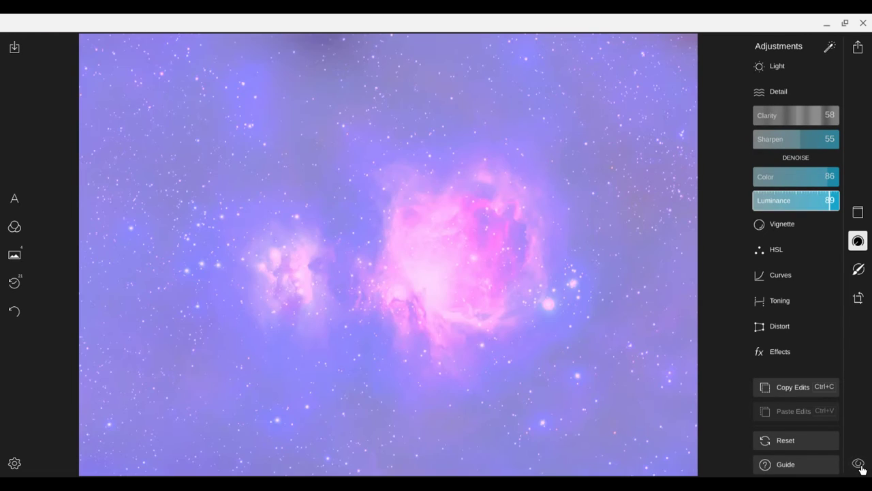
pyautogui.click(860, 464)
pyautogui.click(860, 465)
pyautogui.click(858, 214)
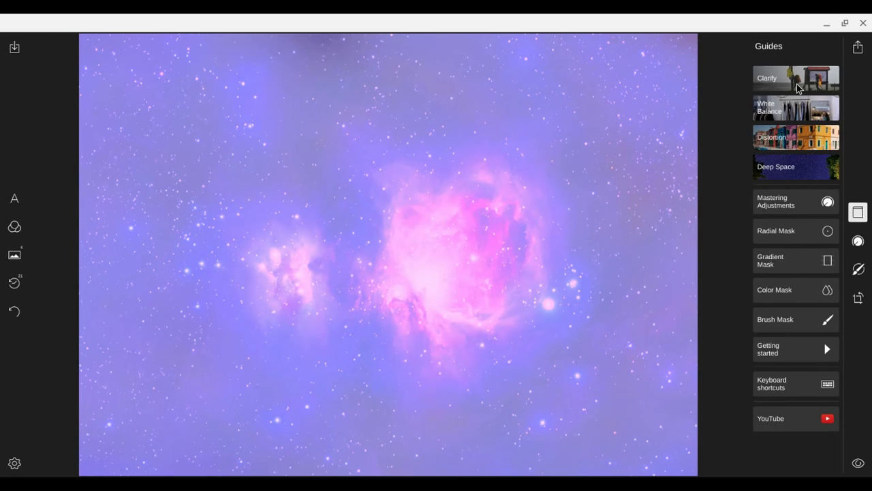
# Run the Clarify guide on the foggy hikers photo: Dehaze 87, Exposure 29, more Contrast, Clarity 45
pyautogui.click(798, 87)
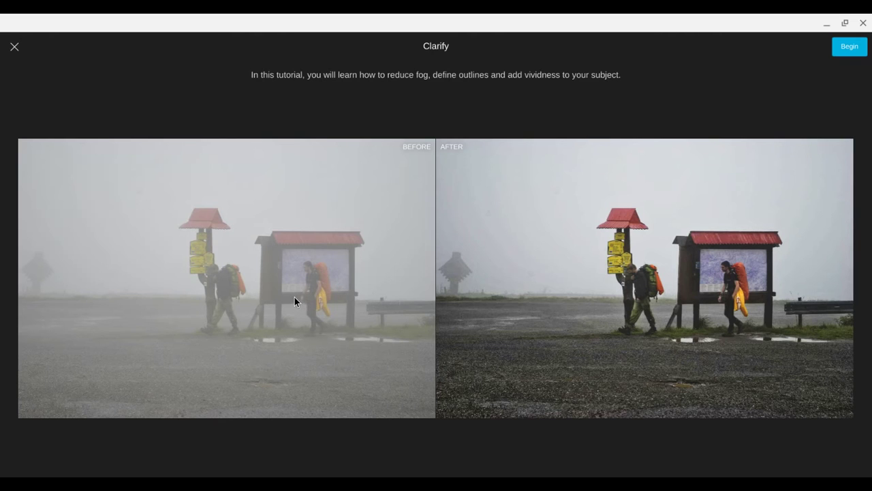
pyautogui.click(849, 51)
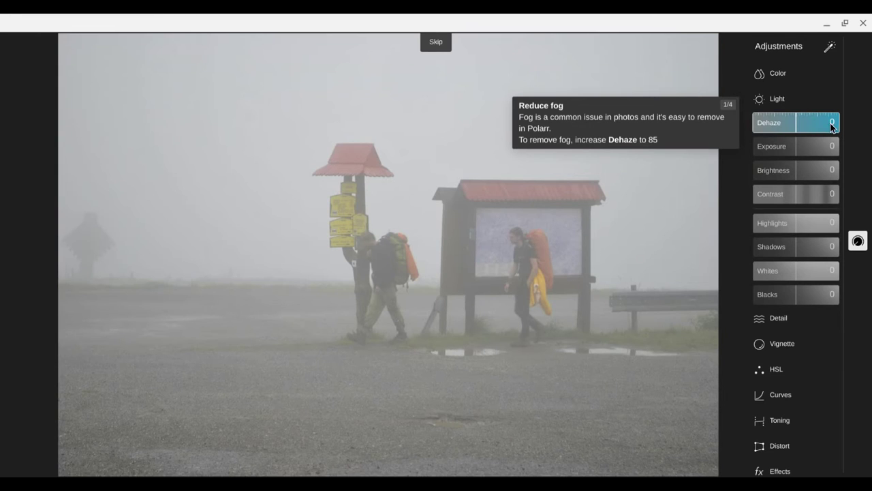
pyautogui.click(836, 122)
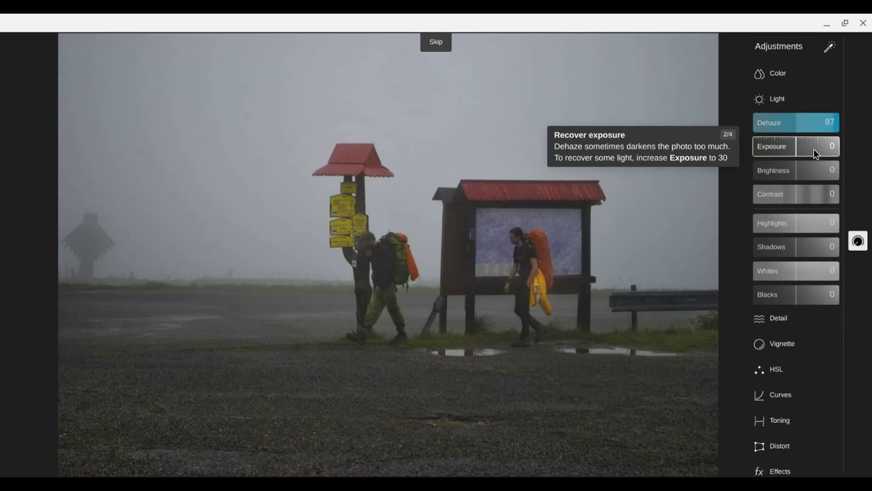
pyautogui.moveTo(814, 149); pyautogui.dragTo(810, 149)
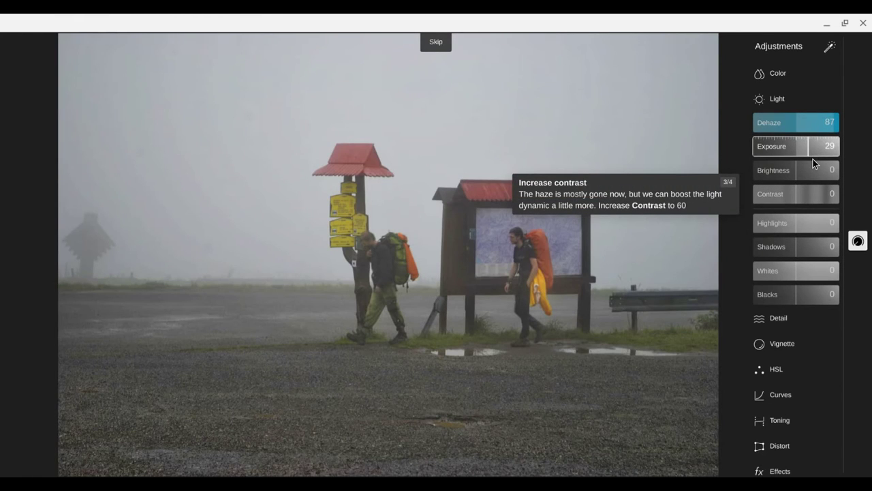
pyautogui.click(826, 196)
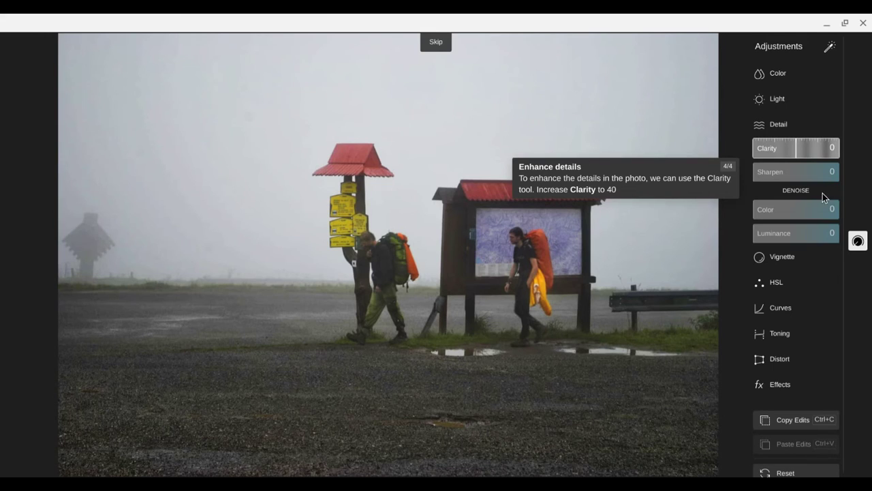
pyautogui.click(817, 147)
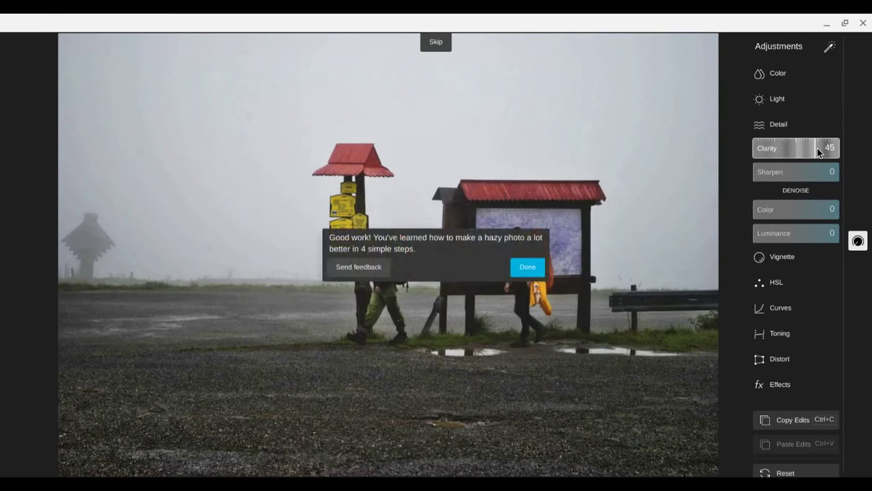
# Finish the Clarify guide, compare with the original, and set Luminance noise reduction to 72
pyautogui.click(535, 269)
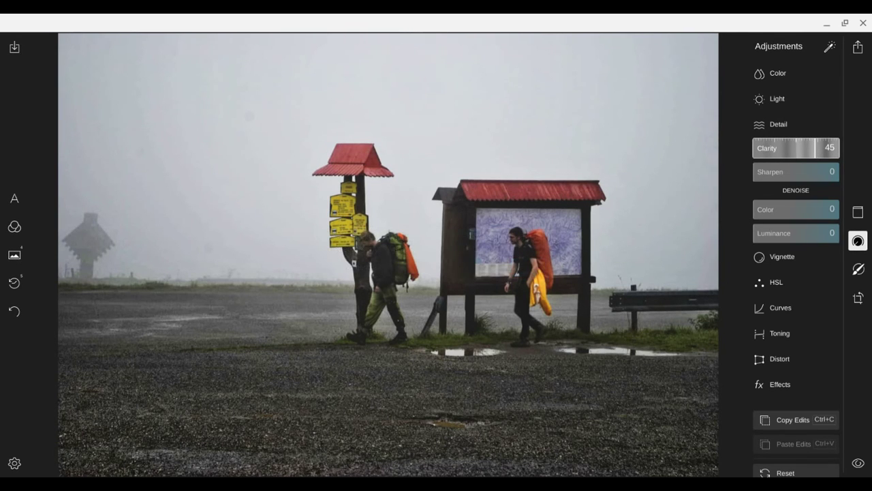
pyautogui.click(863, 472)
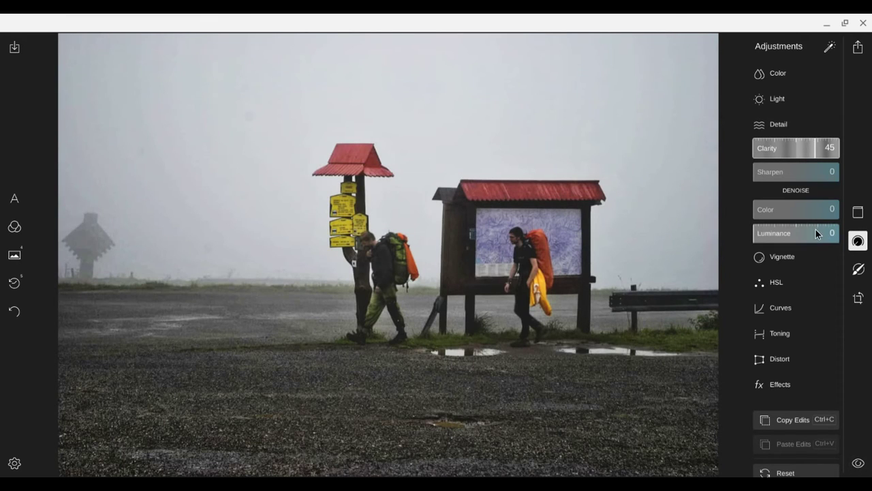
pyautogui.click(807, 237)
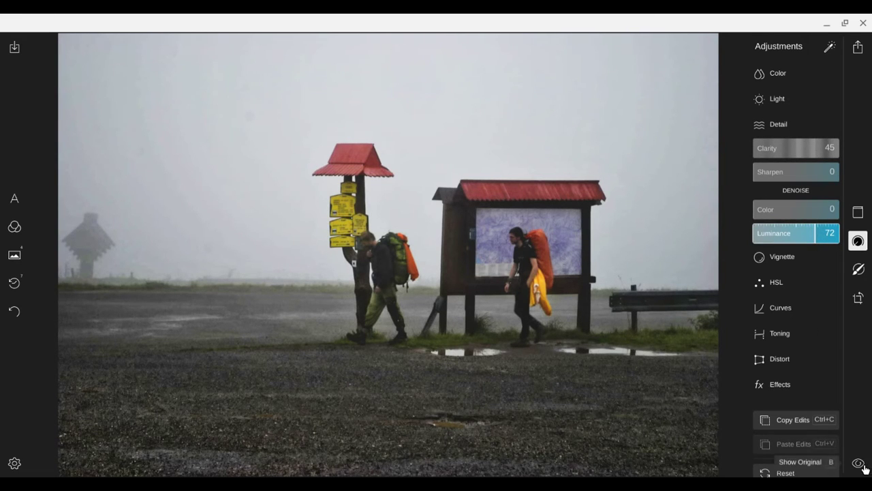
# Open the White Balance guide from Guides and close it
pyautogui.click(859, 214)
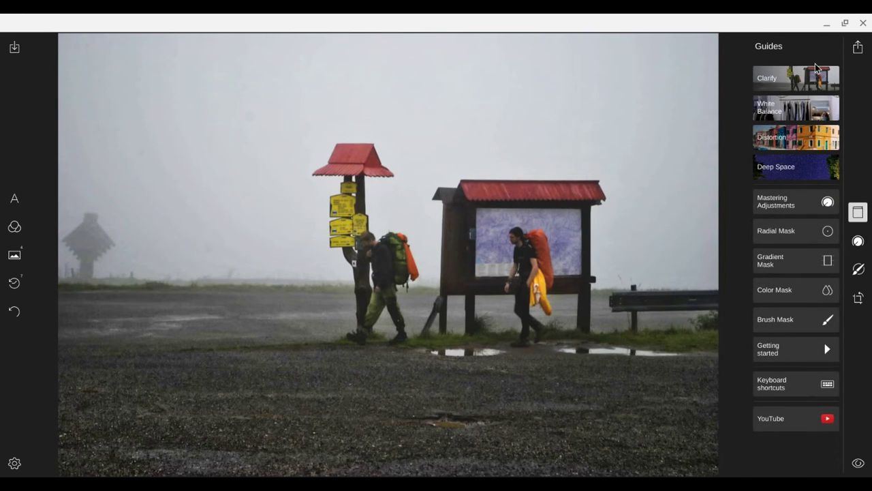
pyautogui.click(775, 118)
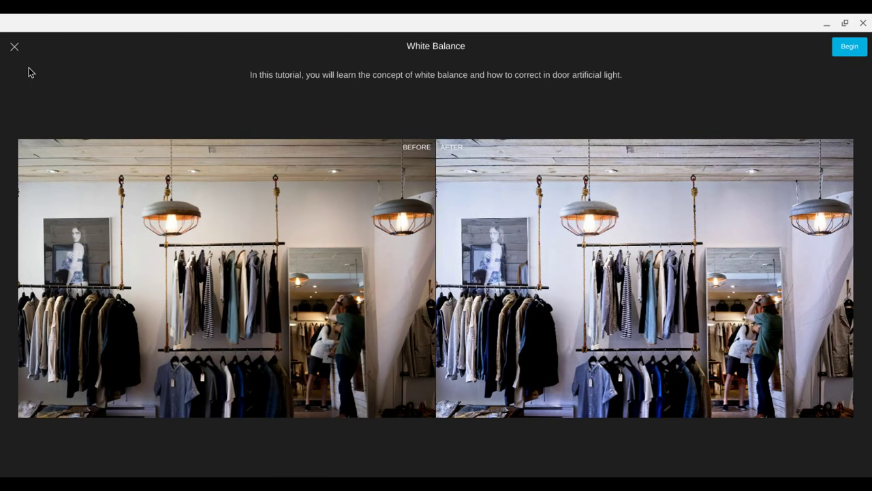
pyautogui.click(14, 48)
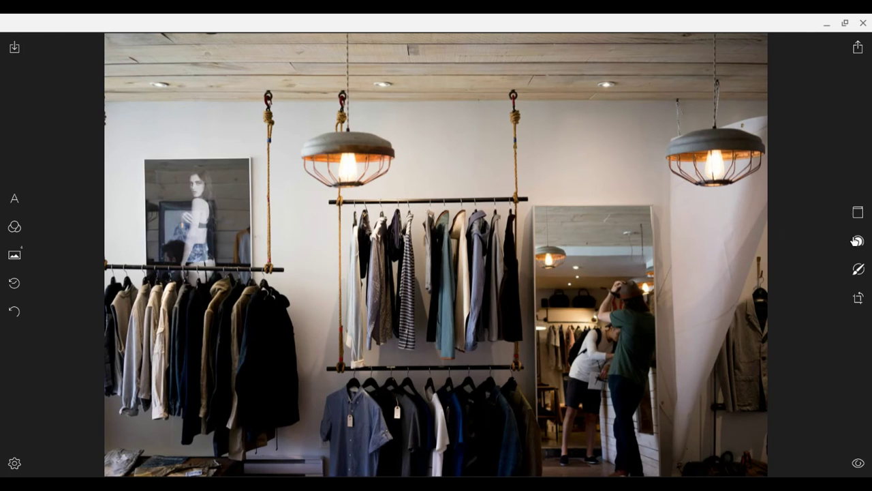
# Open the Distortion guide and close its intro, leaving the canal-houses photo loaded
pyautogui.click(865, 218)
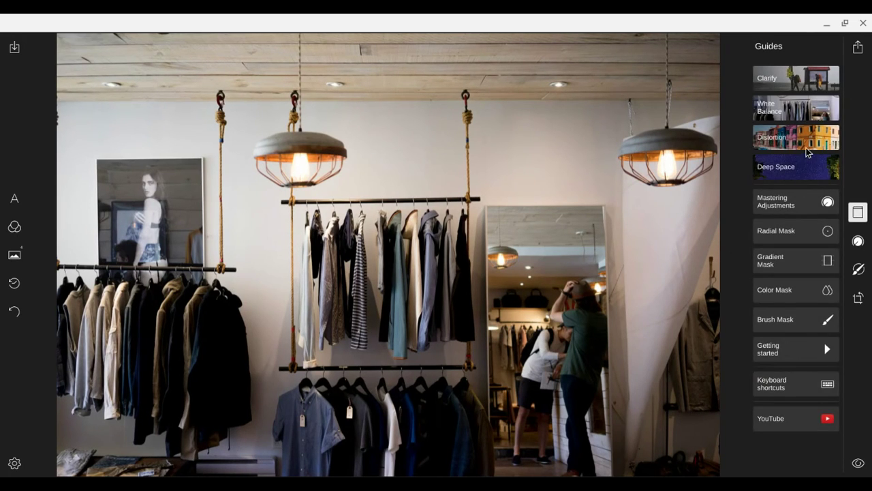
pyautogui.click(808, 151)
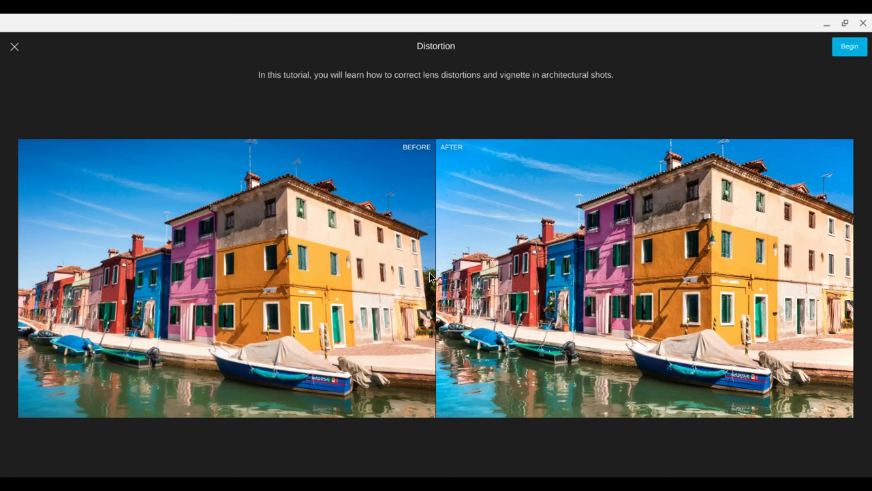
pyautogui.click(20, 50)
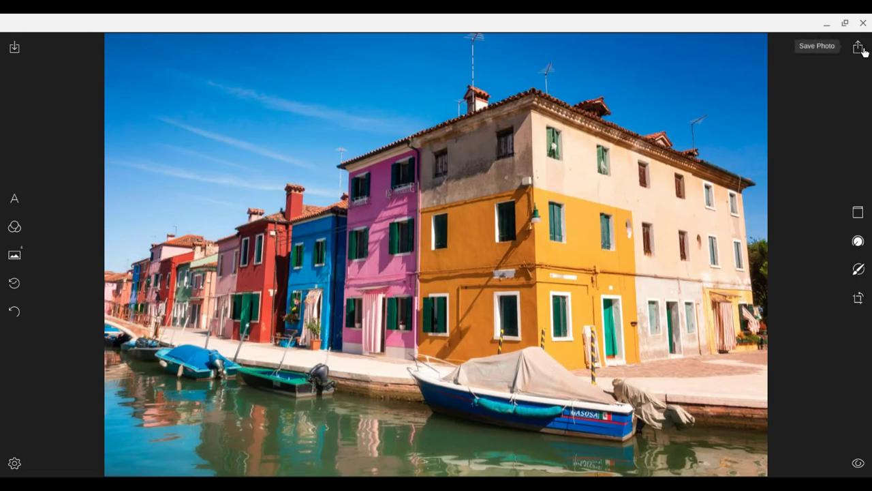
# Start the Deep Space guide on the night-sky photo
pyautogui.click(858, 212)
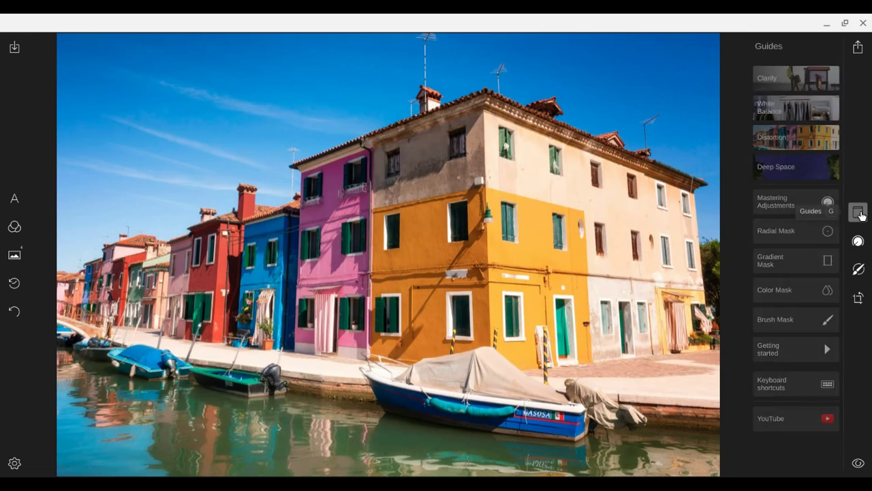
pyautogui.click(811, 170)
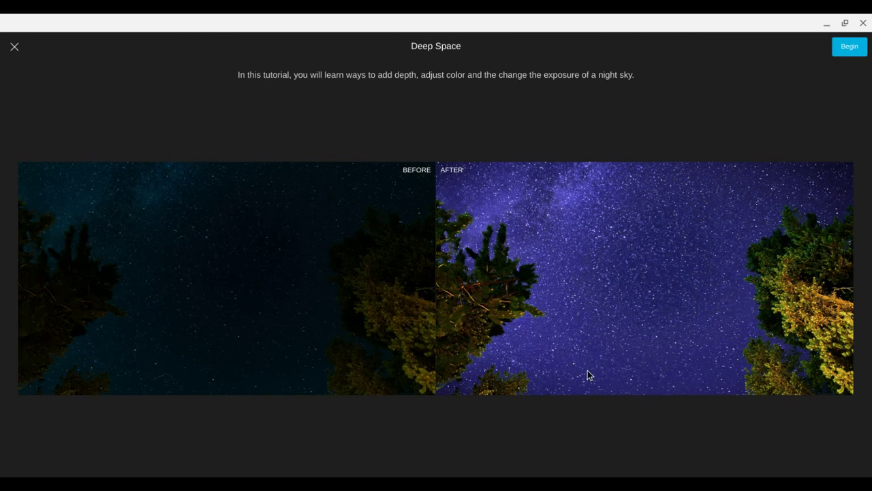
pyautogui.click(845, 54)
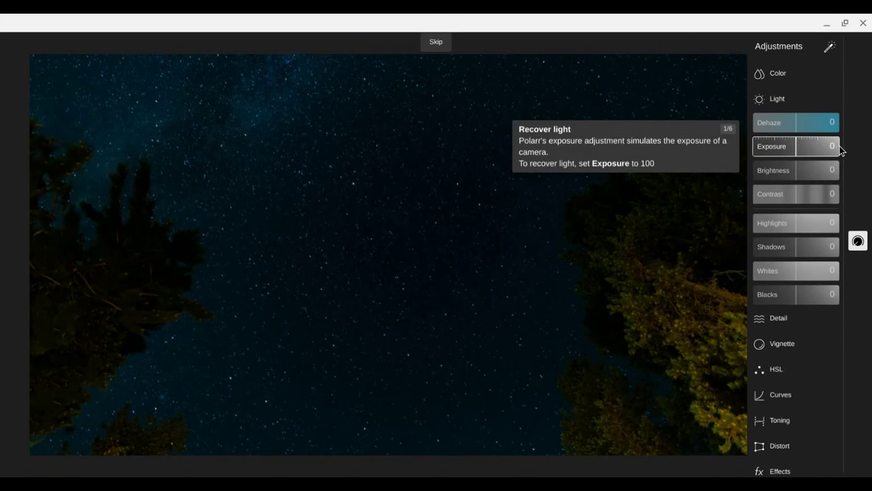
# Set Exposure 100, Clarity 100, Vignette -92, Feather 99, Highlights 100 and aqua Luminance 92
pyautogui.click(840, 146)
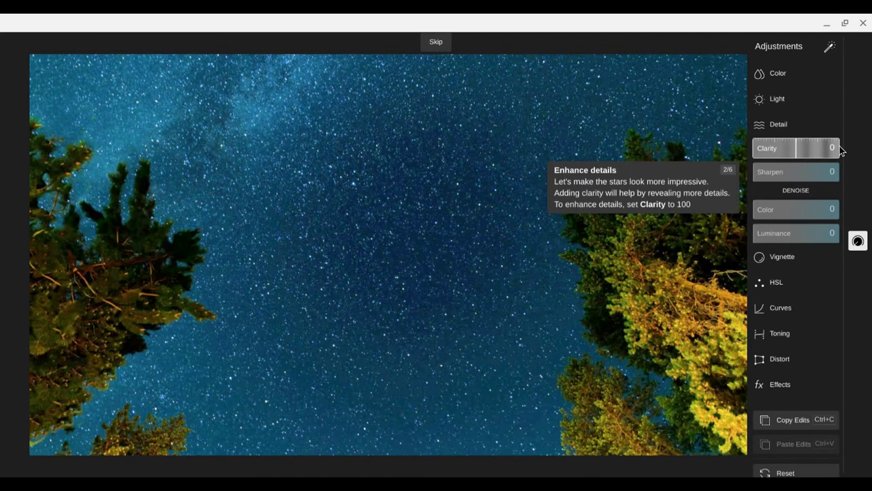
pyautogui.click(840, 147)
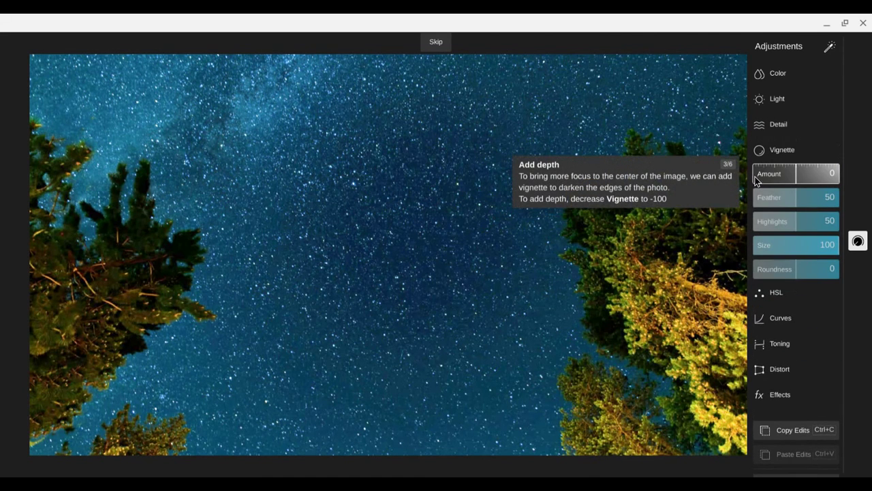
pyautogui.click(757, 175)
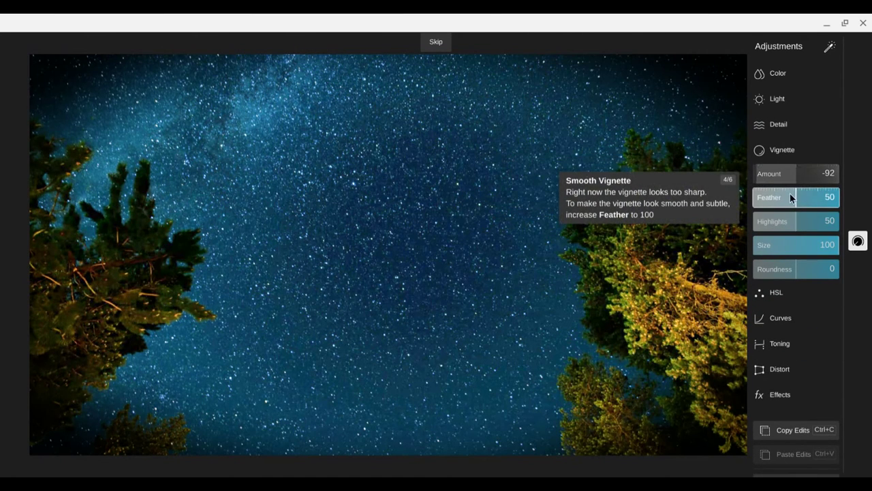
pyautogui.click(839, 200)
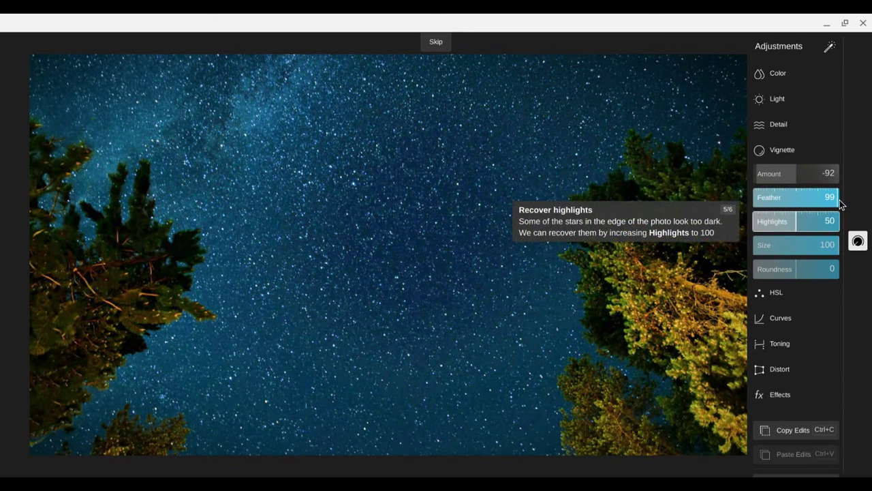
pyautogui.click(838, 225)
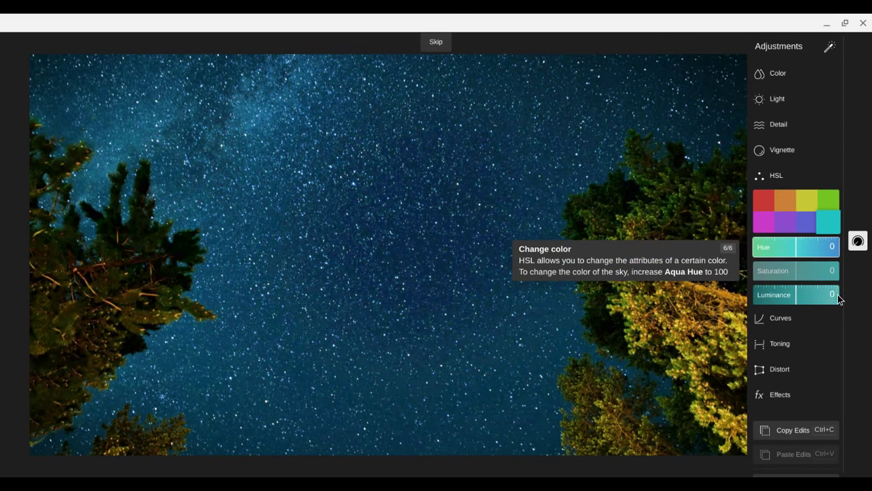
pyautogui.click(838, 295)
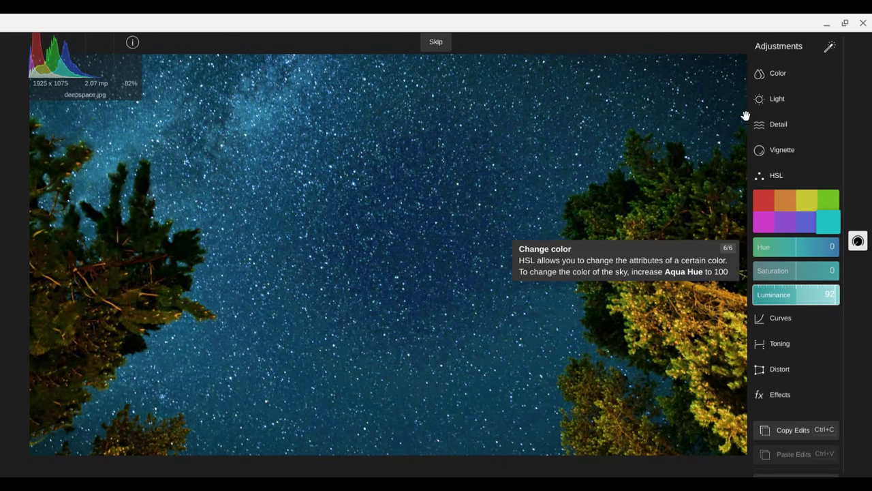
# Skip the rest of the guide and compare deepspace.jpg with its original
pyautogui.click(430, 51)
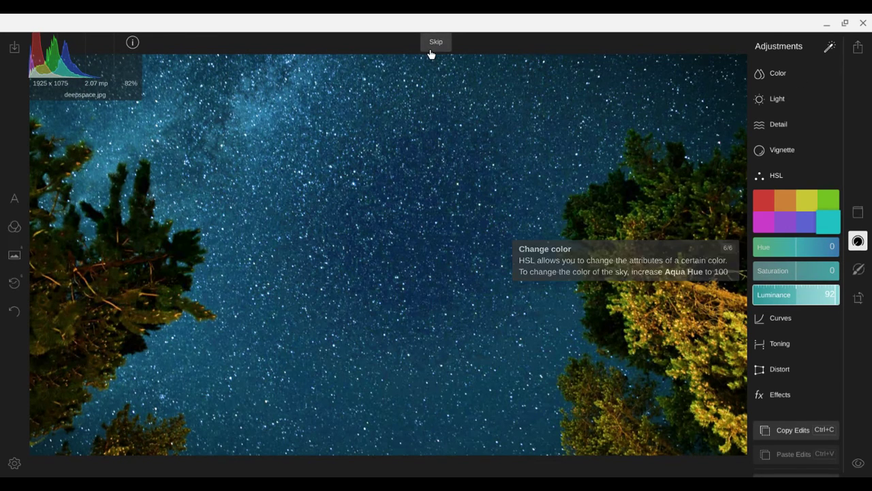
pyautogui.click(857, 468)
pyautogui.click(858, 468)
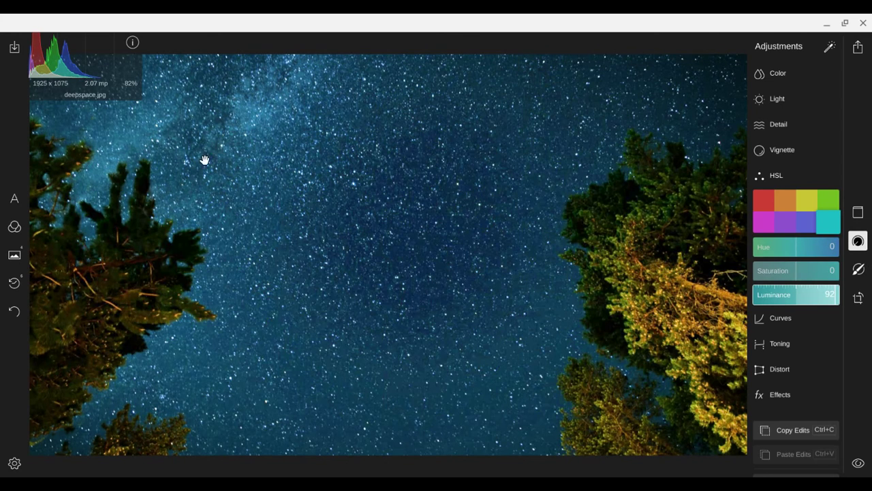
pyautogui.click(13, 257)
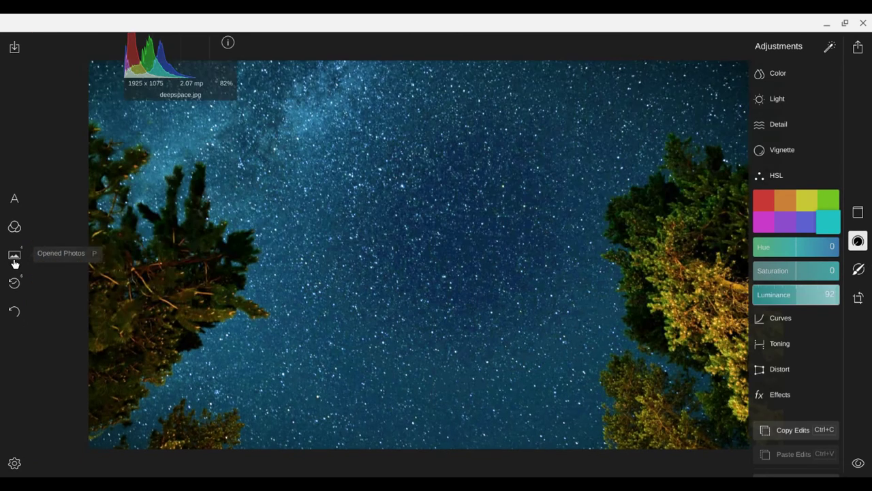
pyautogui.click(54, 92)
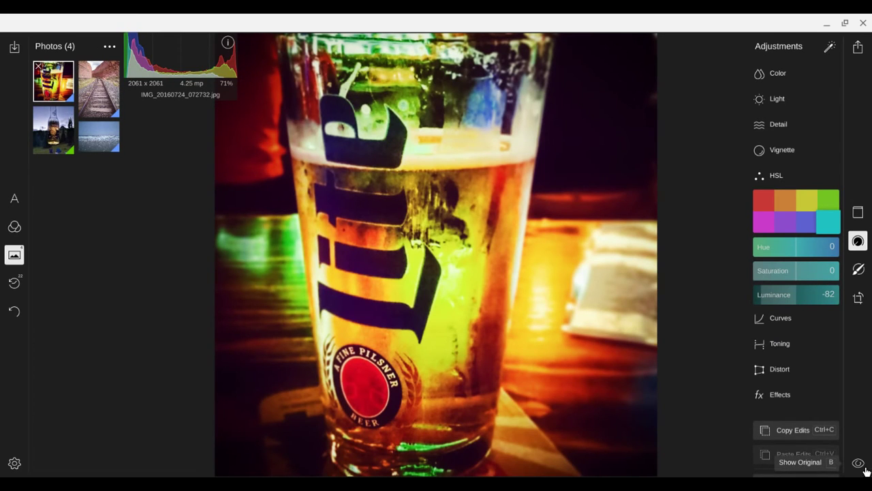
pyautogui.click(864, 469)
pyautogui.click(864, 469)
pyautogui.click(865, 469)
pyautogui.click(864, 468)
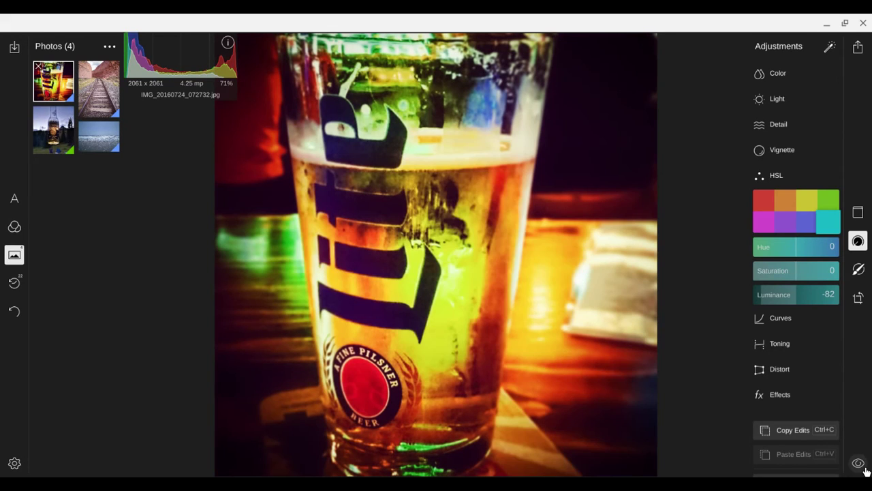
pyautogui.click(864, 469)
pyautogui.click(864, 469)
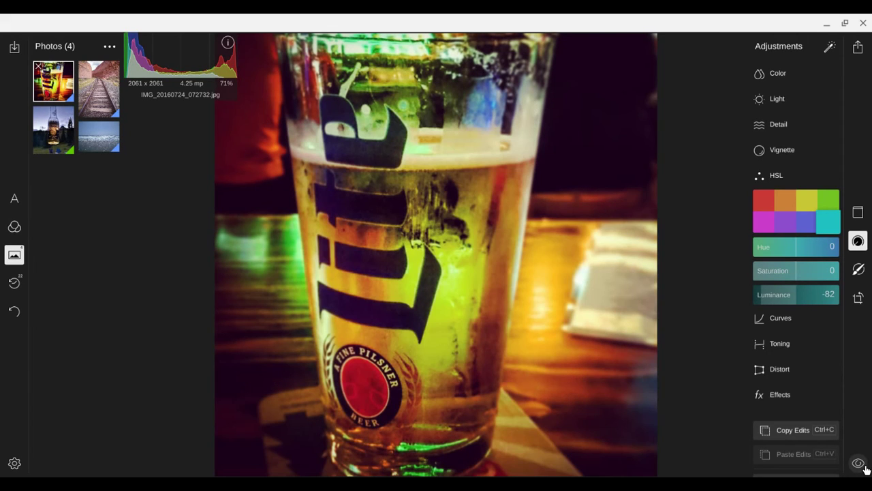
pyautogui.click(864, 469)
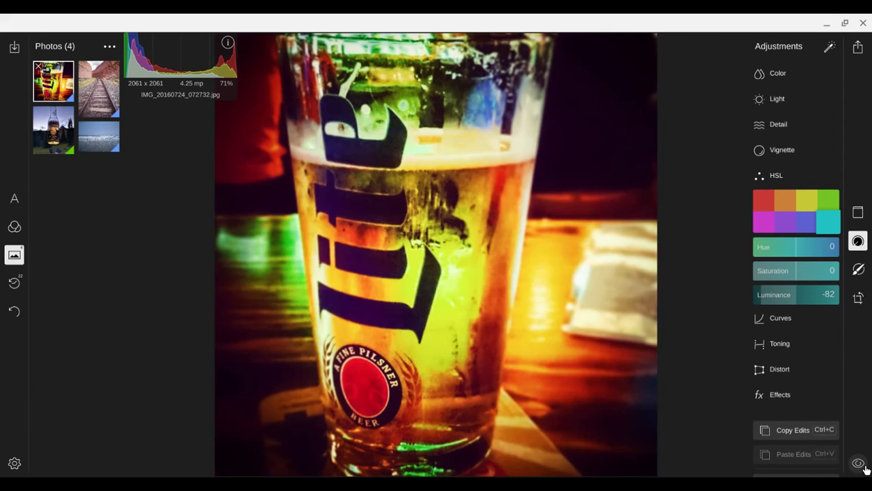
pyautogui.click(90, 111)
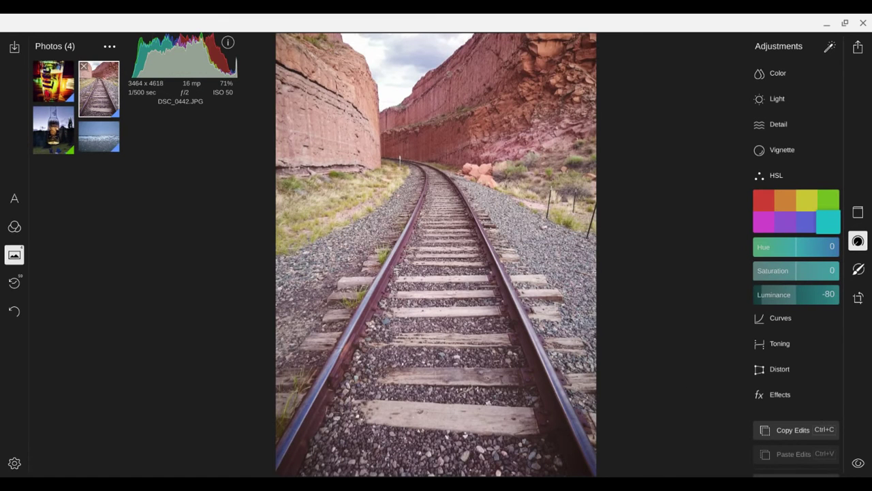
pyautogui.click(866, 470)
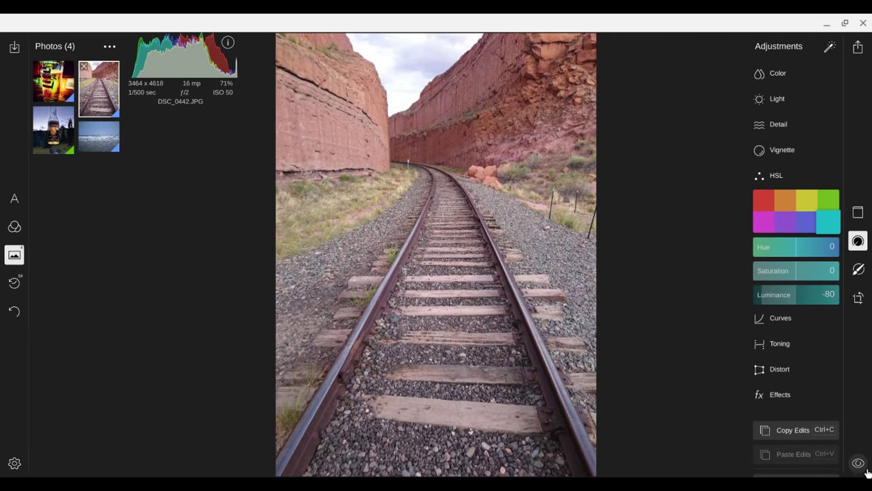
pyautogui.click(867, 471)
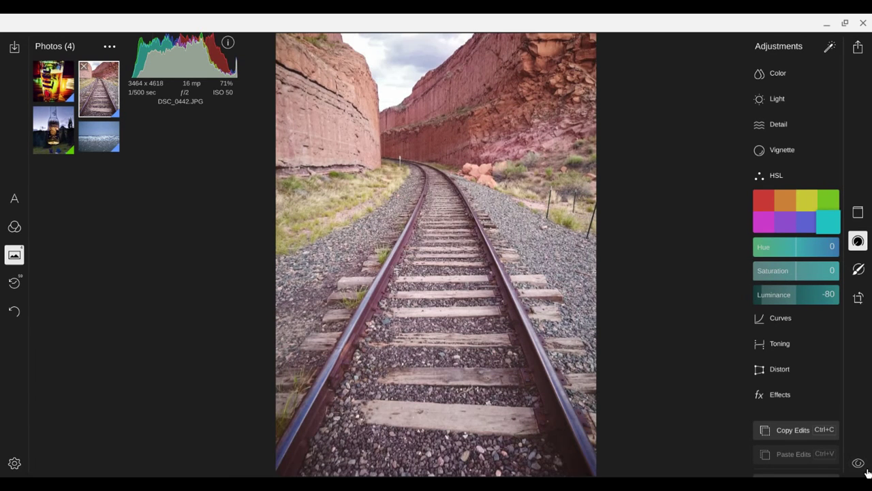
pyautogui.click(867, 471)
pyautogui.click(868, 472)
pyautogui.click(867, 471)
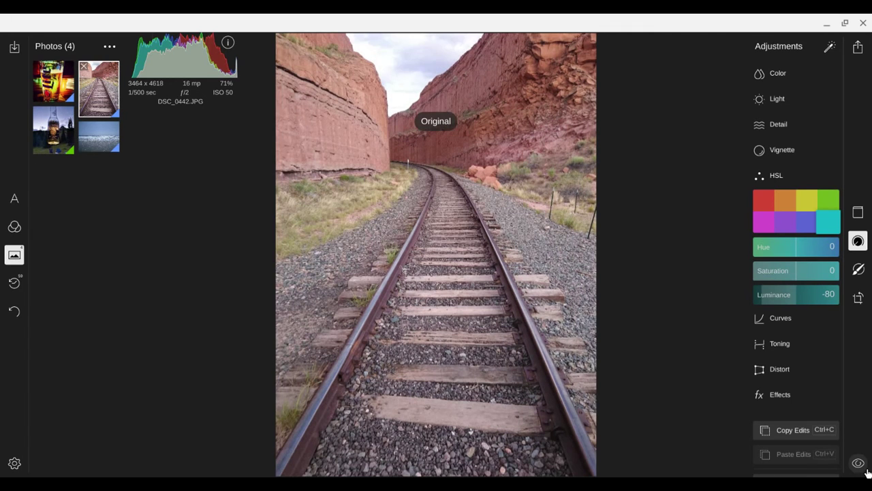
pyautogui.click(868, 472)
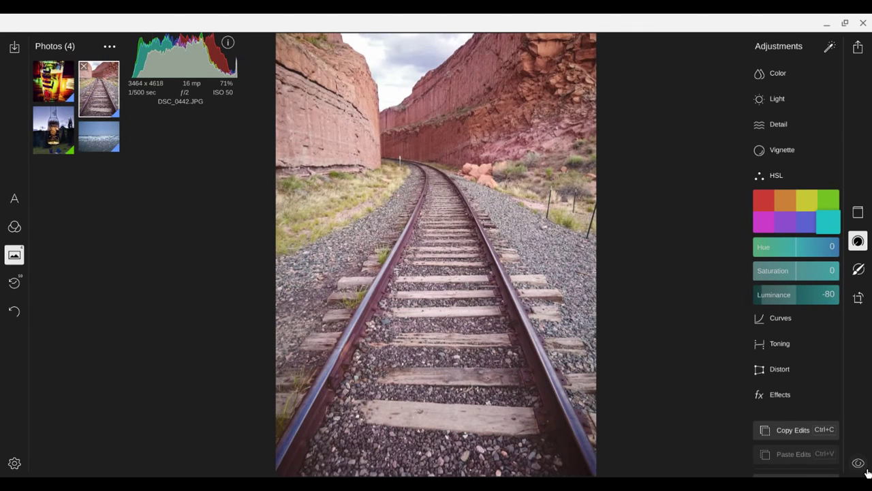
# Open the bottle photo and compare its edit against the original
pyautogui.click(64, 135)
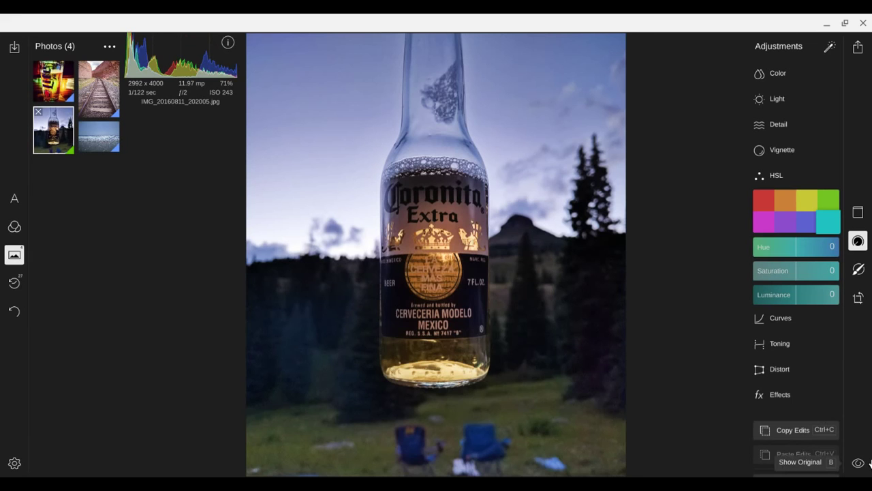
pyautogui.click(868, 465)
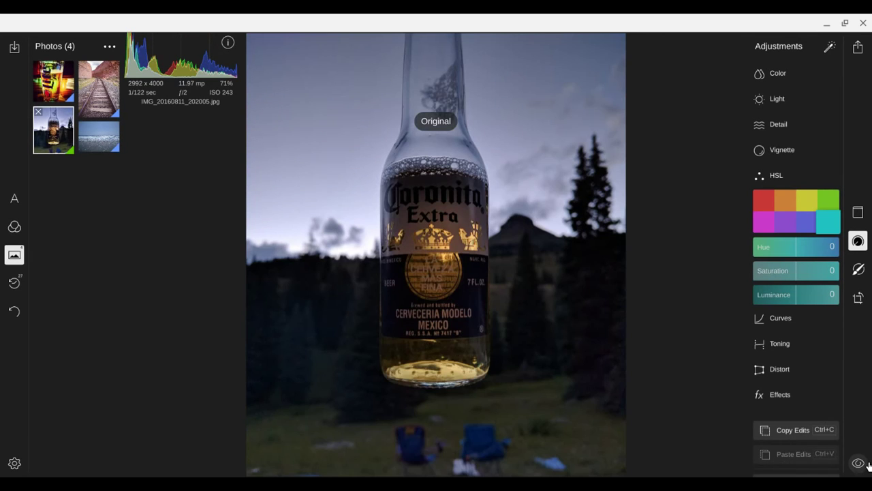
pyautogui.click(868, 465)
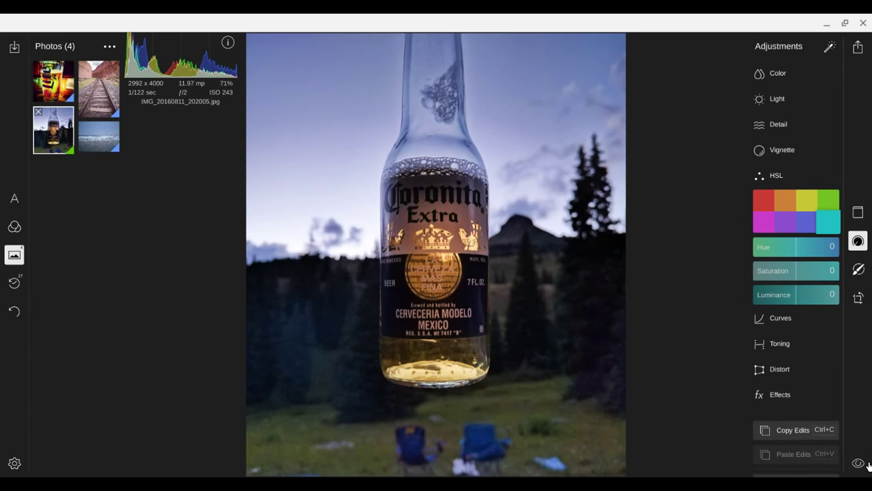
# Compare the beach photo IMG_20160804_145906.jpg with its original, then bring up export options
pyautogui.click(103, 142)
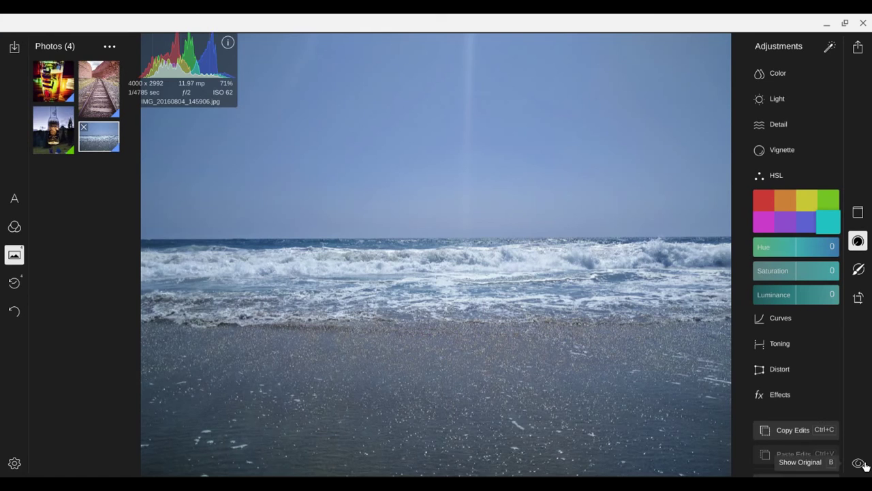
pyautogui.click(867, 466)
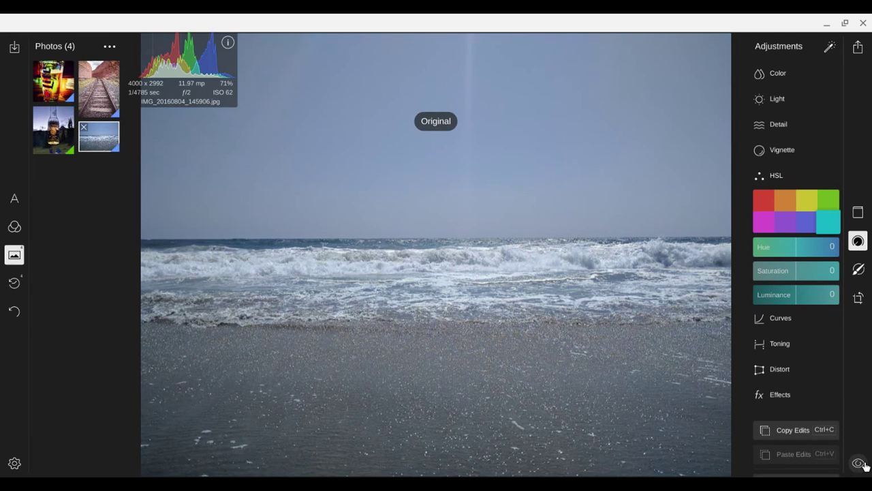
pyautogui.click(861, 464)
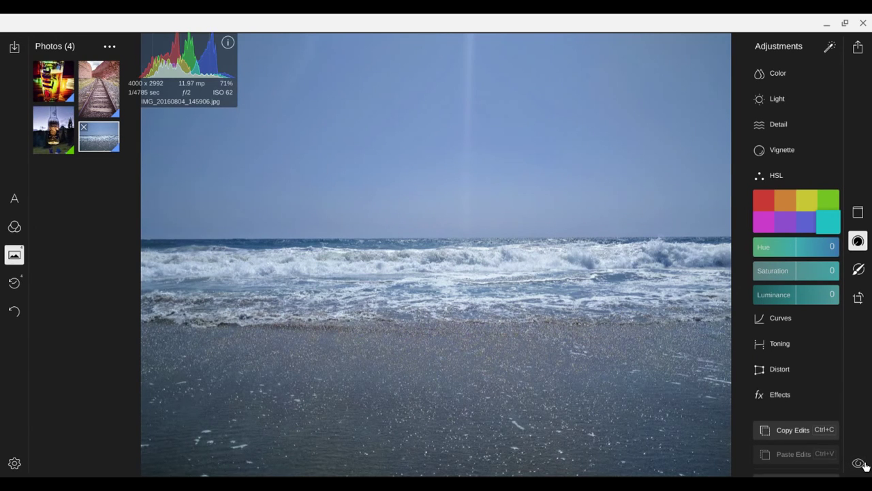
pyautogui.click(861, 464)
pyautogui.click(862, 465)
pyautogui.click(858, 46)
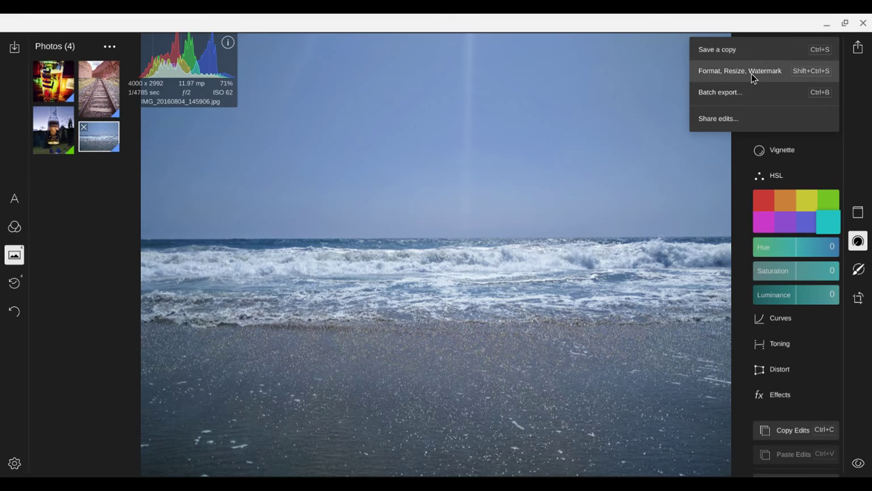
# In Format, Resize, Watermark, set quality to Best (100) and enable Use Watermark
pyautogui.click(752, 74)
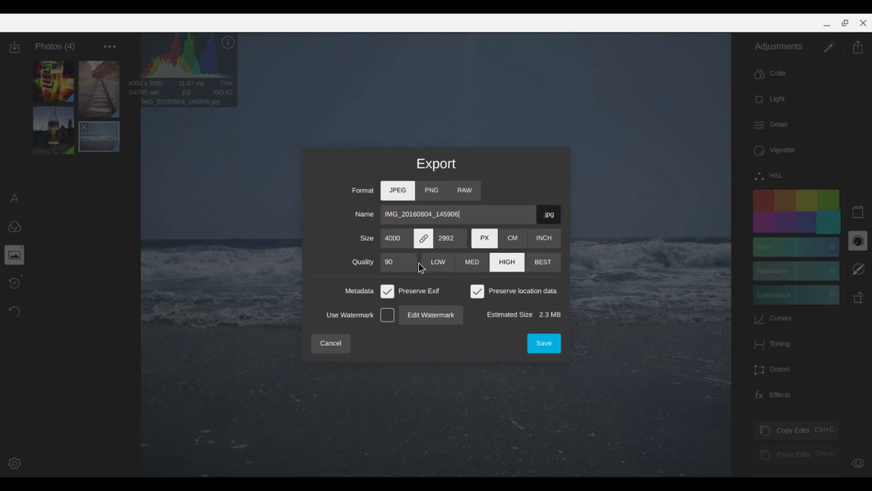
pyautogui.click(552, 263)
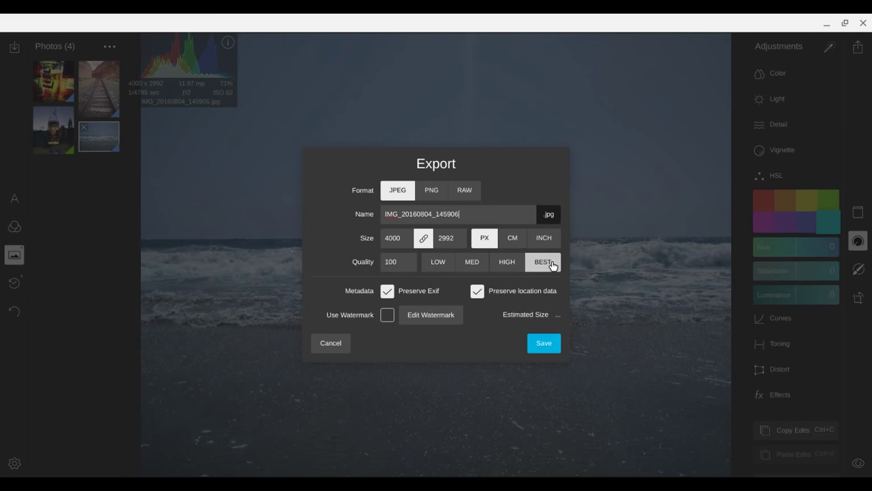
pyautogui.click(388, 315)
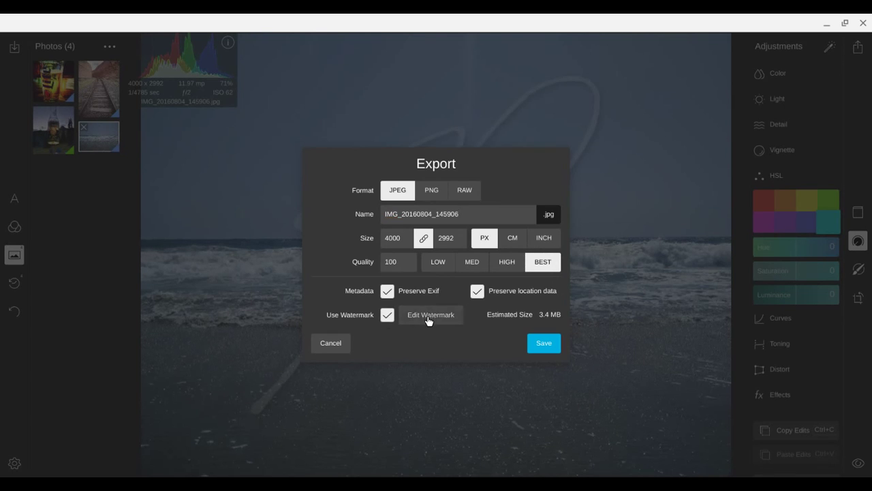
# In the watermark settings, choose a different watermark image
pyautogui.click(412, 314)
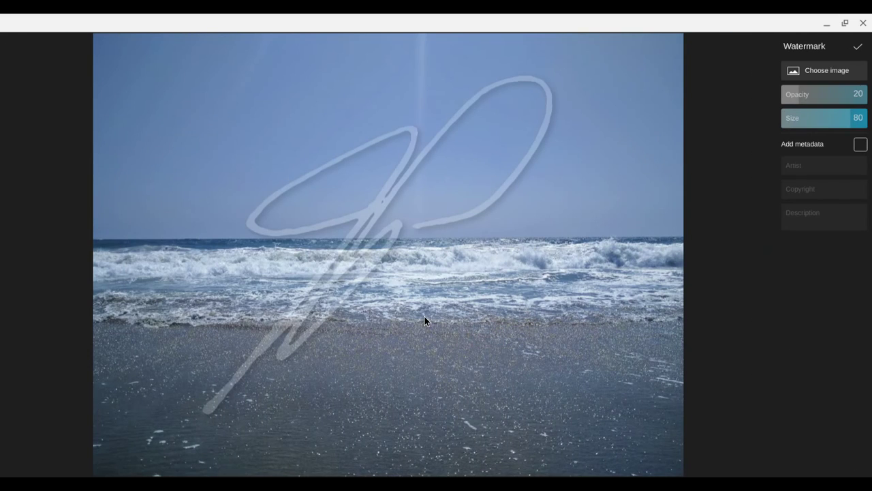
pyautogui.click(817, 73)
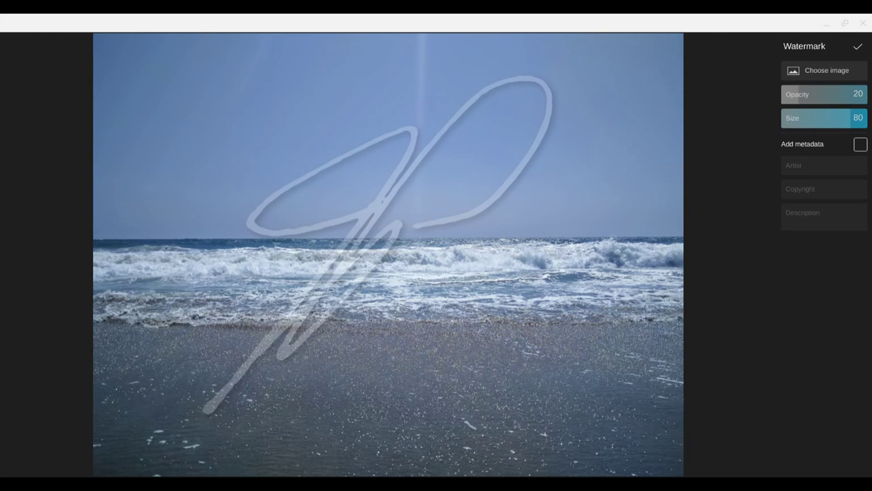
pyautogui.press('Return')
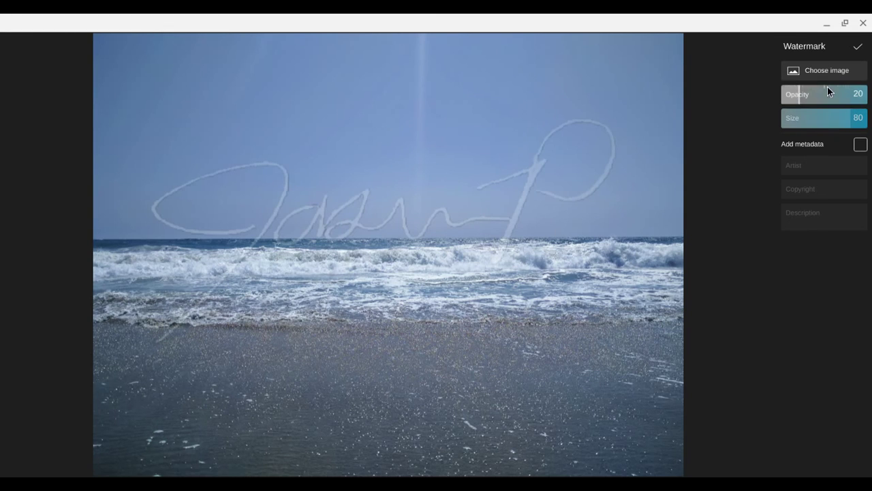
# Set watermark opacity to 16 and size to 75, and move it down and right
pyautogui.click(842, 95)
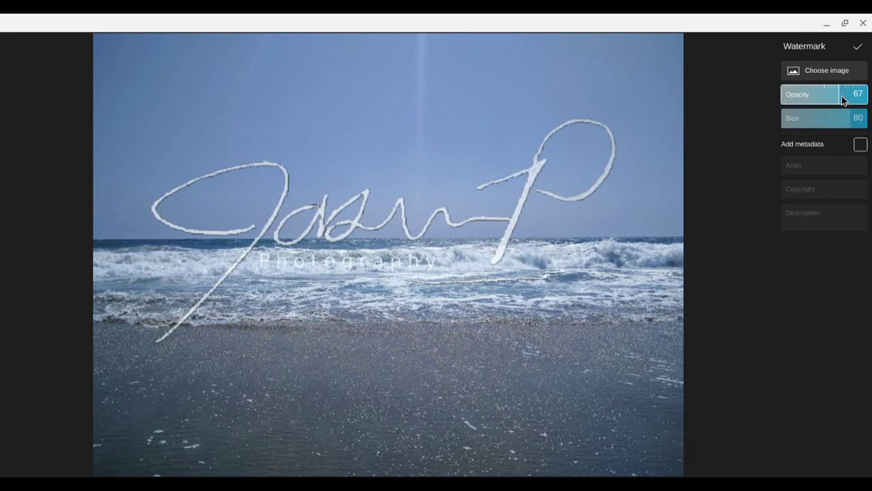
pyautogui.click(793, 99)
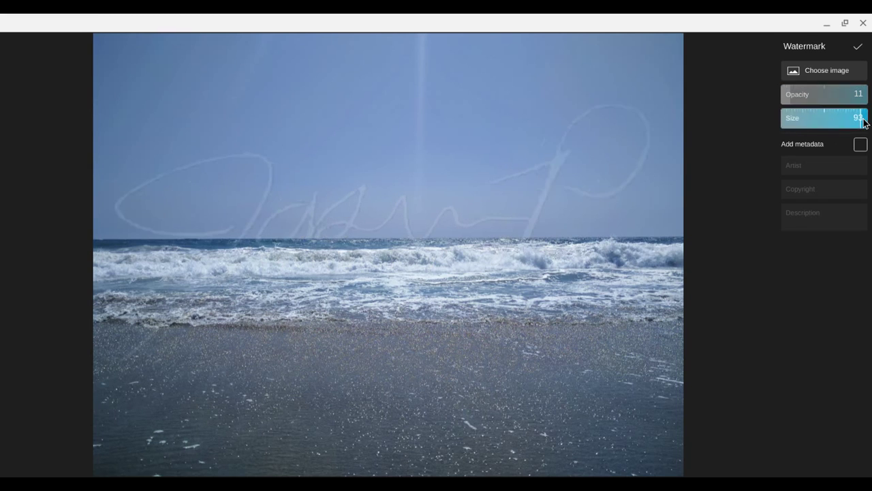
pyautogui.click(838, 126)
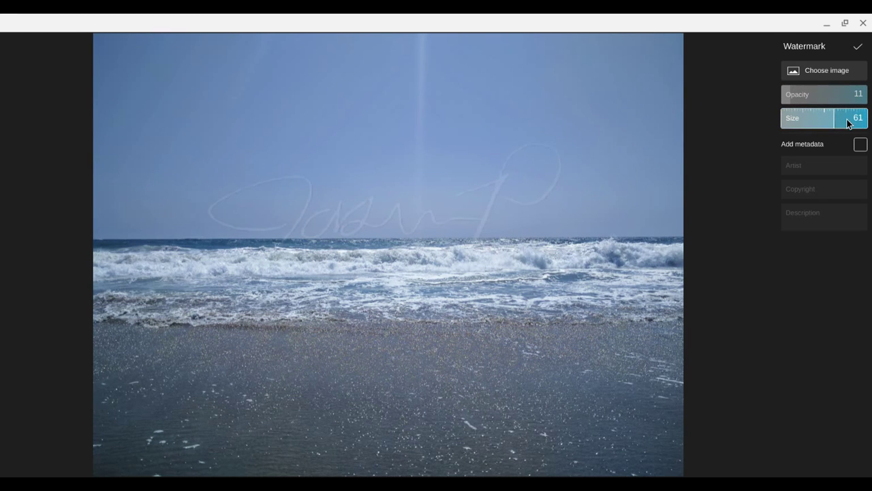
pyautogui.click(844, 123)
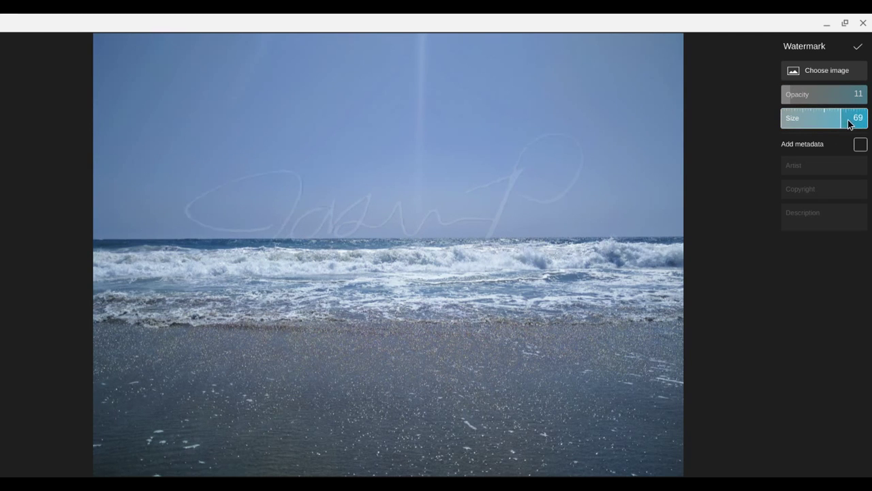
pyautogui.click(849, 123)
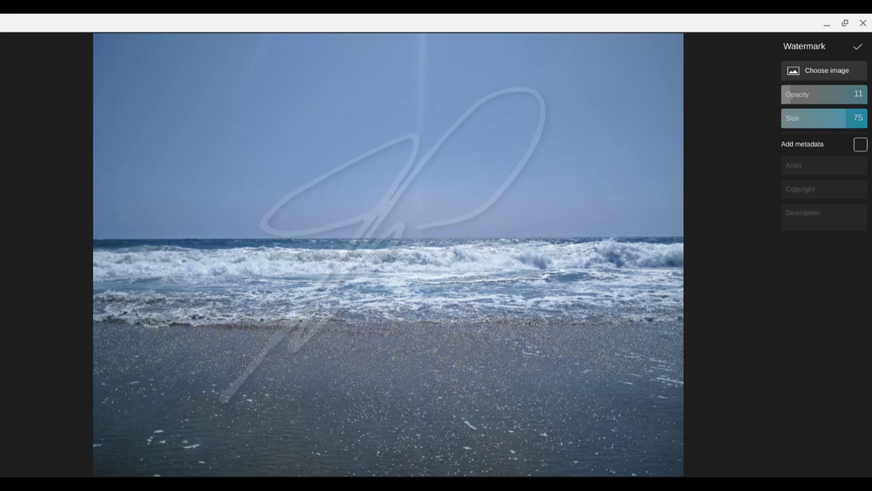
pyautogui.click(803, 95)
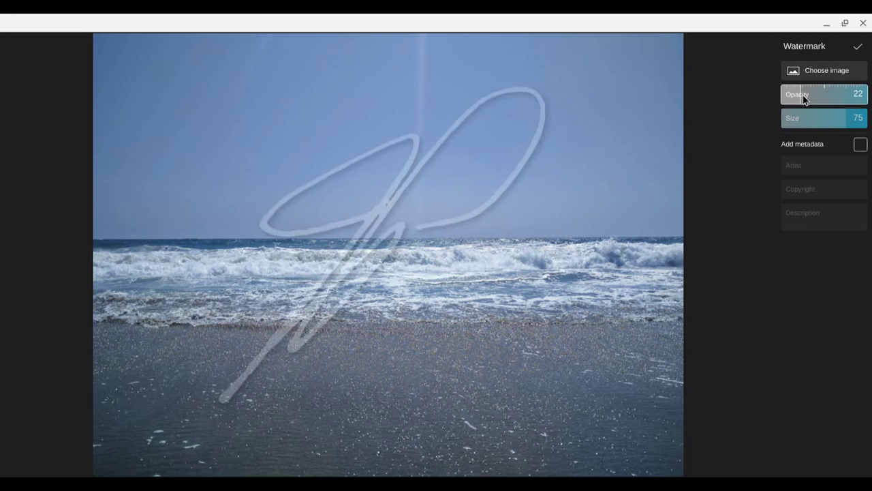
pyautogui.click(797, 96)
pyautogui.moveTo(386, 239); pyautogui.dragTo(400, 263)
pyautogui.press('Escape')
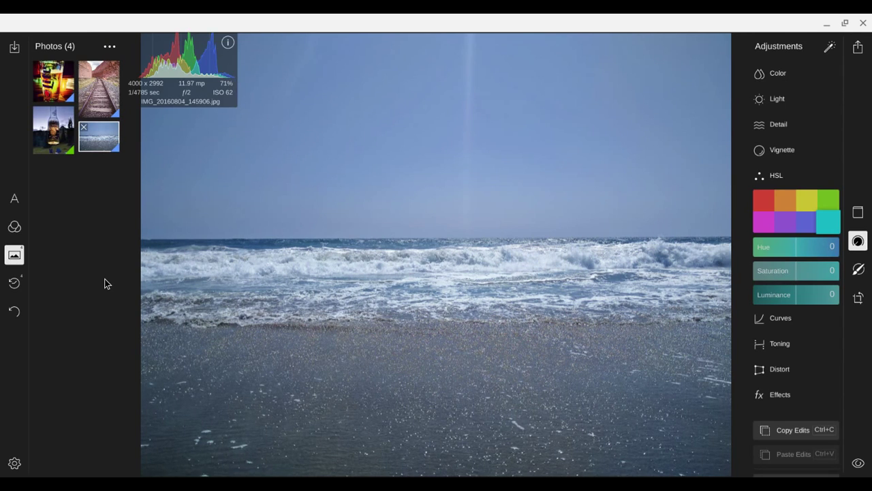